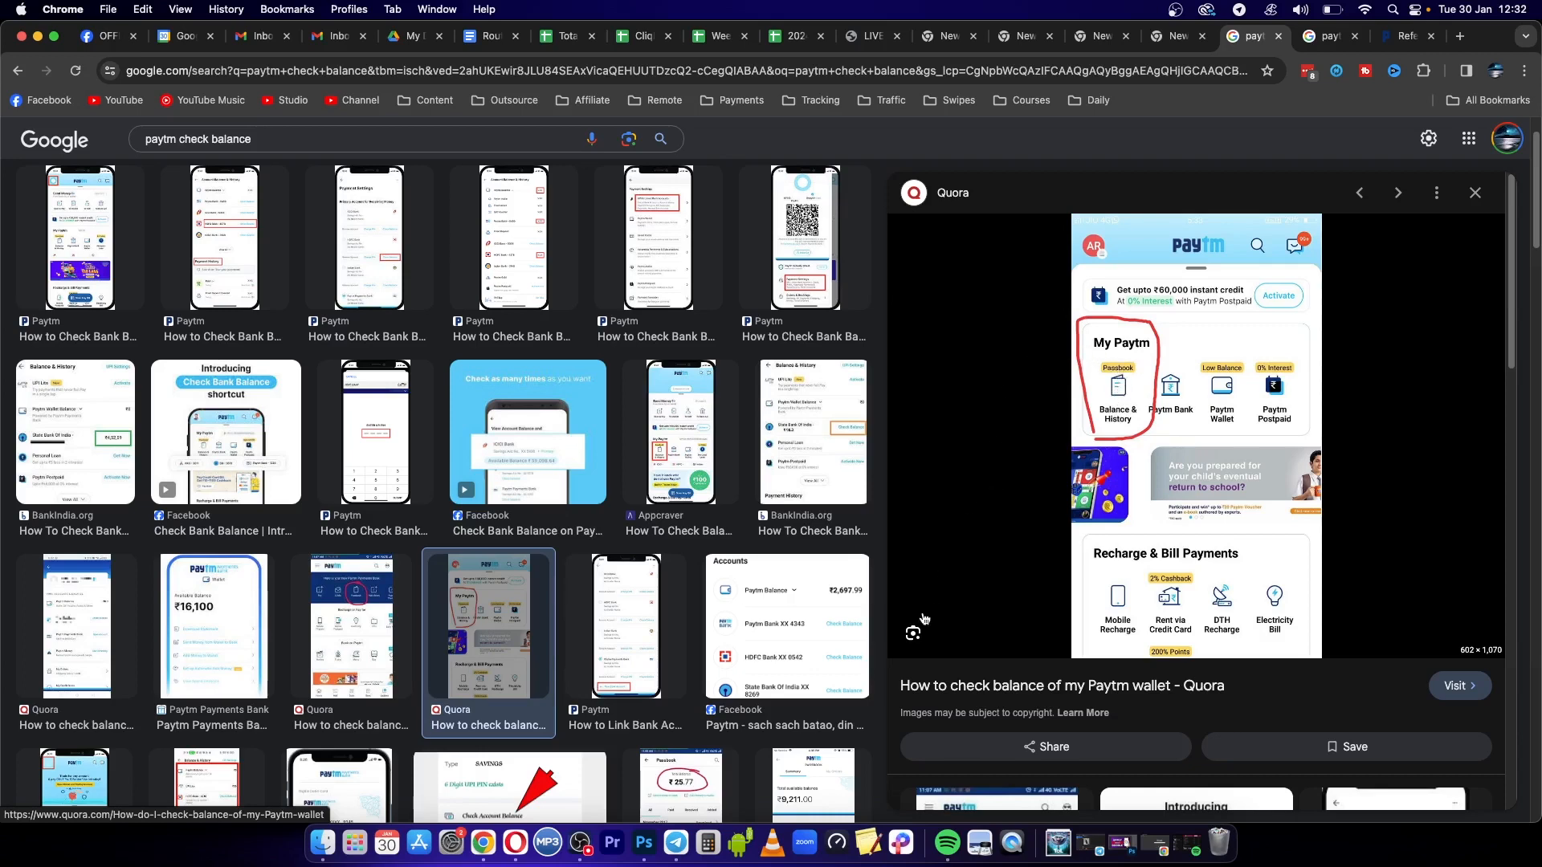
Preview the Facebook screenshot of Paytm's Accounts list with Check Balance options
{"action": "left_click", "coordinate": [780, 627]}
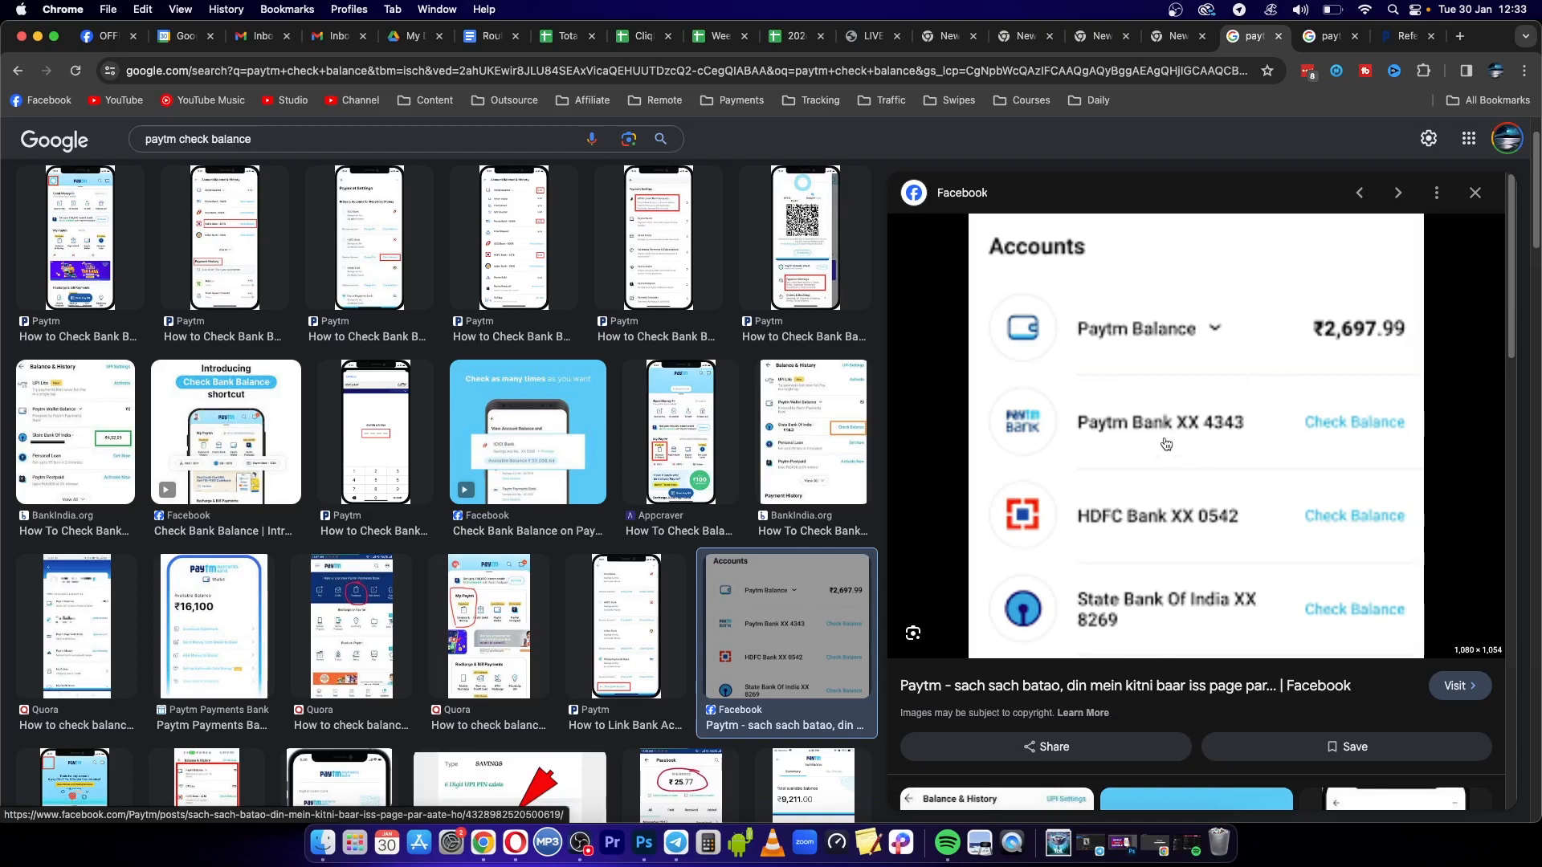
Preview the Appcraver and Paytm link-bank-account screenshots, then the Quora Paytm wallet screenshot
{"action": "left_click", "coordinate": [666, 424]}
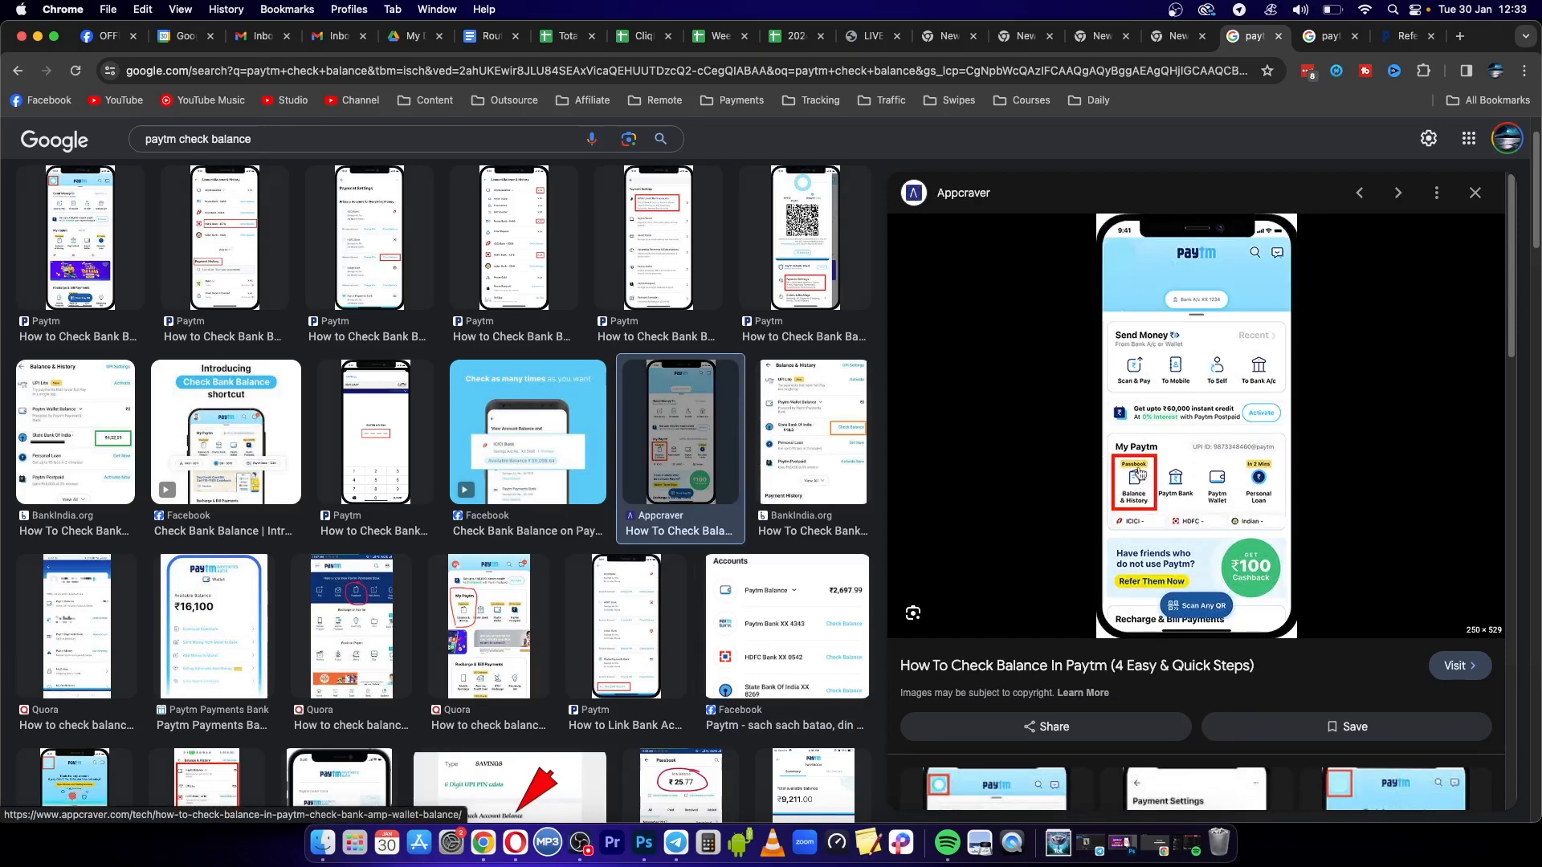
{"action": "left_click", "coordinate": [628, 605]}
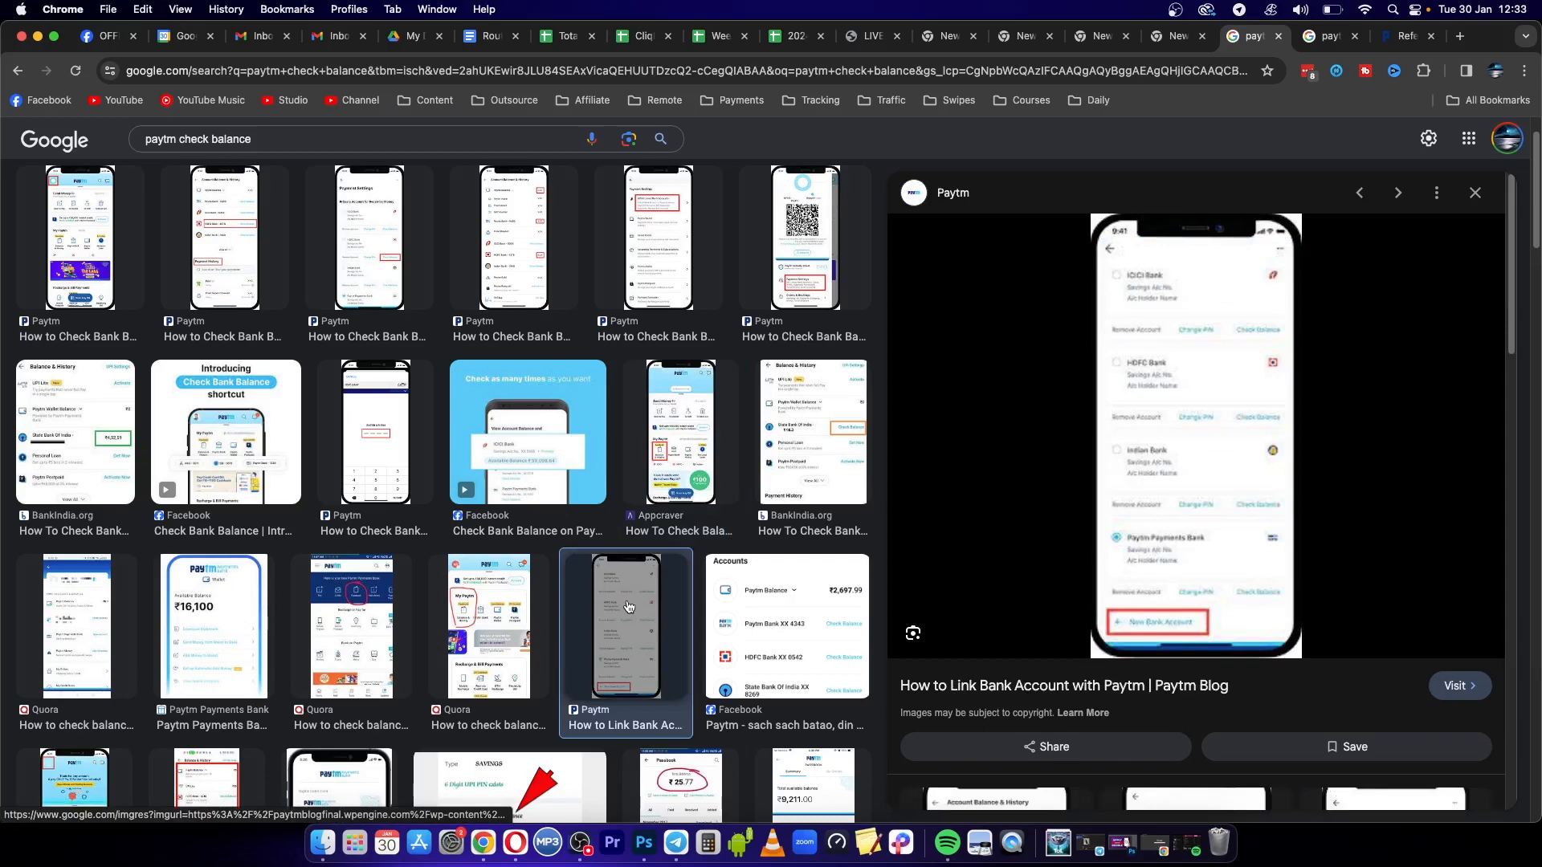
{"action": "left_click", "coordinate": [482, 614]}
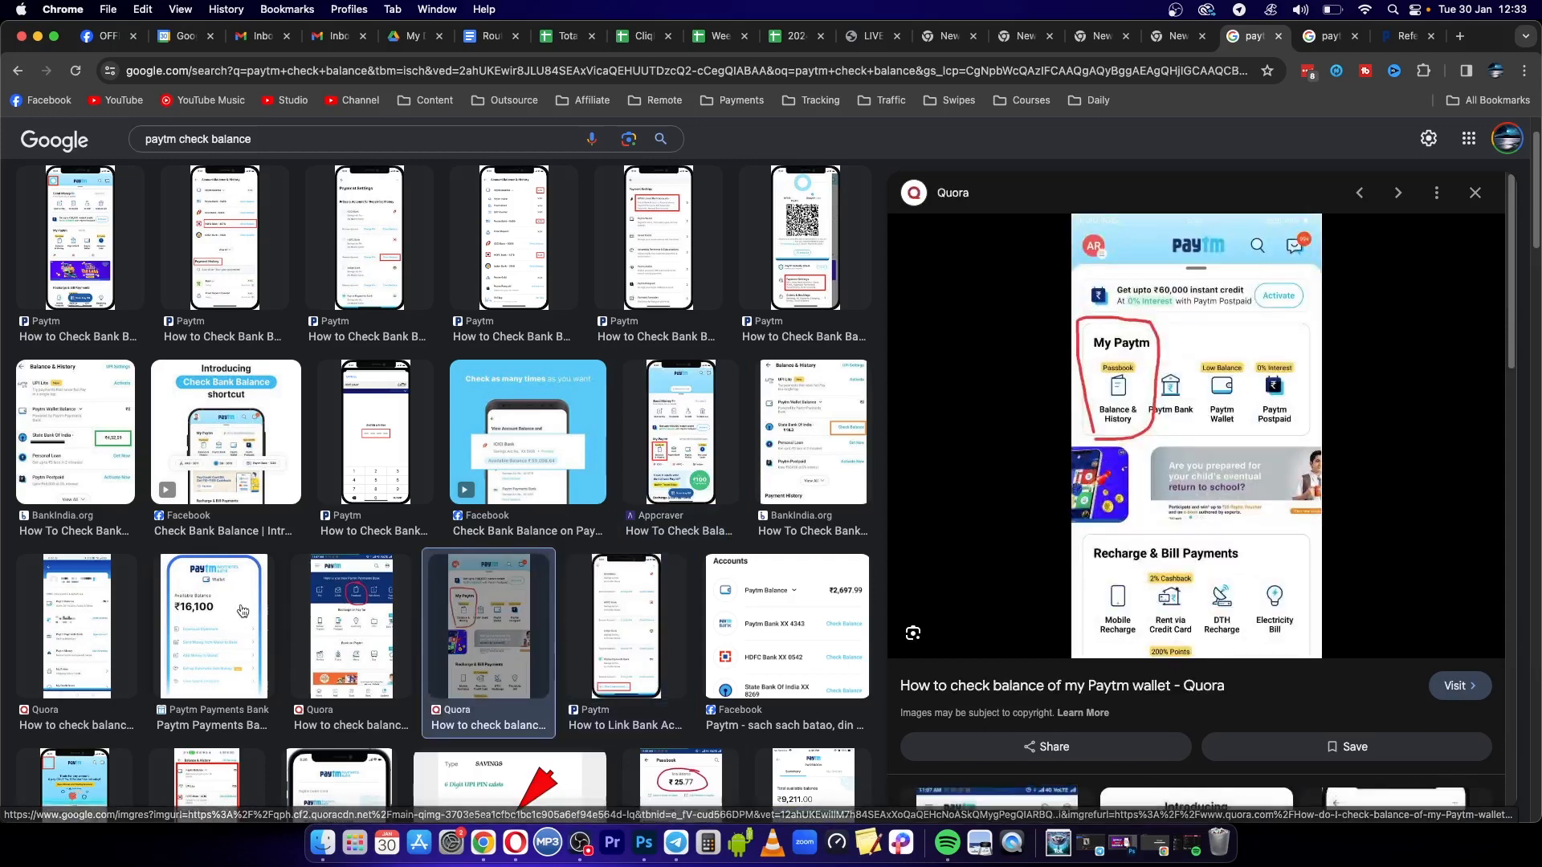
{"action": "left_click", "coordinate": [241, 610]}
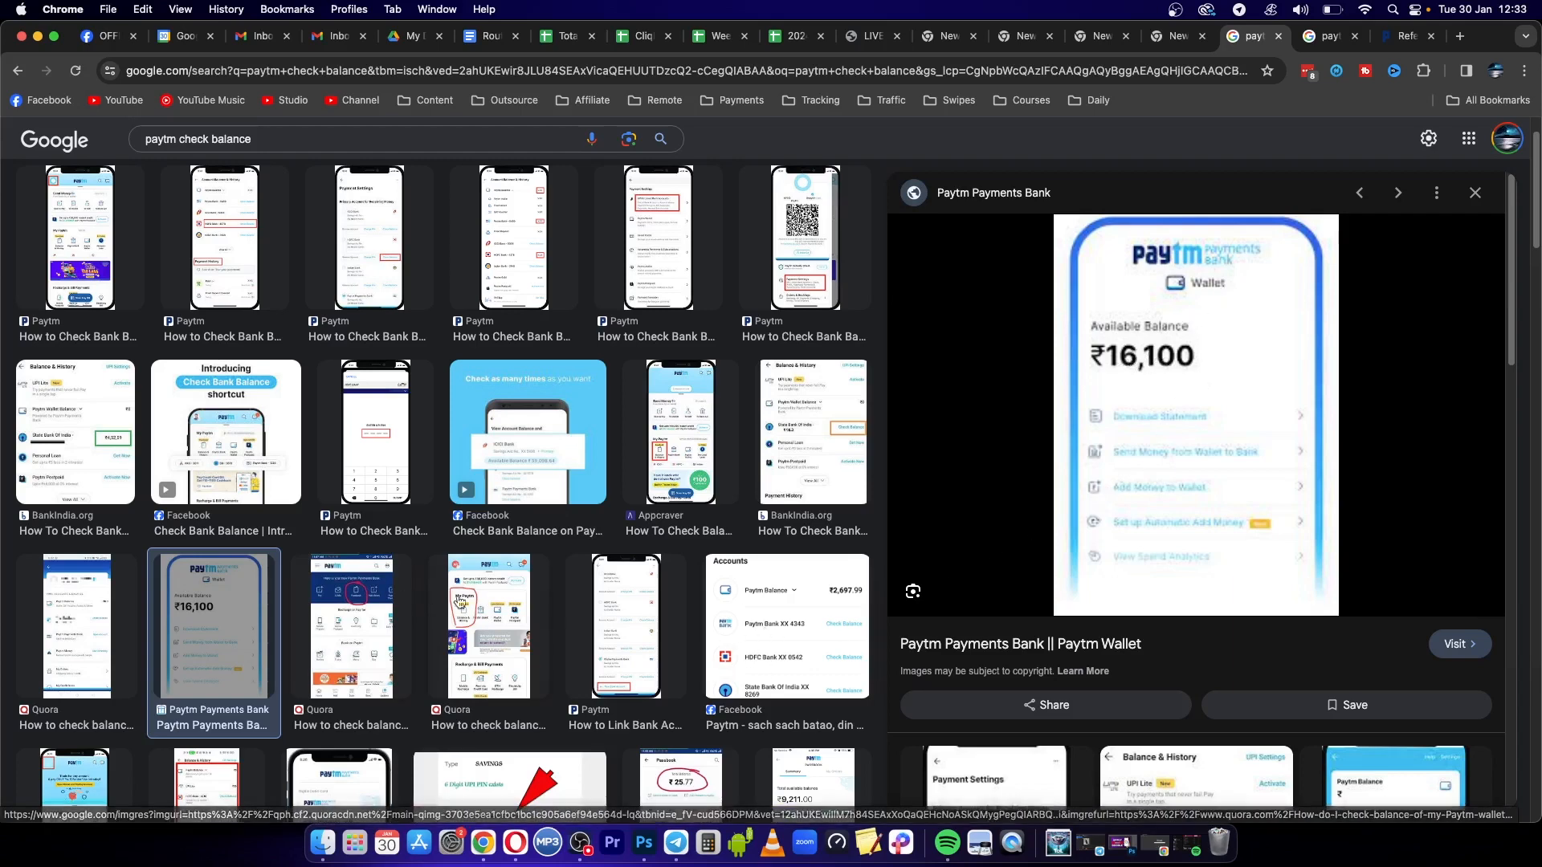
{"action": "left_click", "coordinate": [487, 627]}
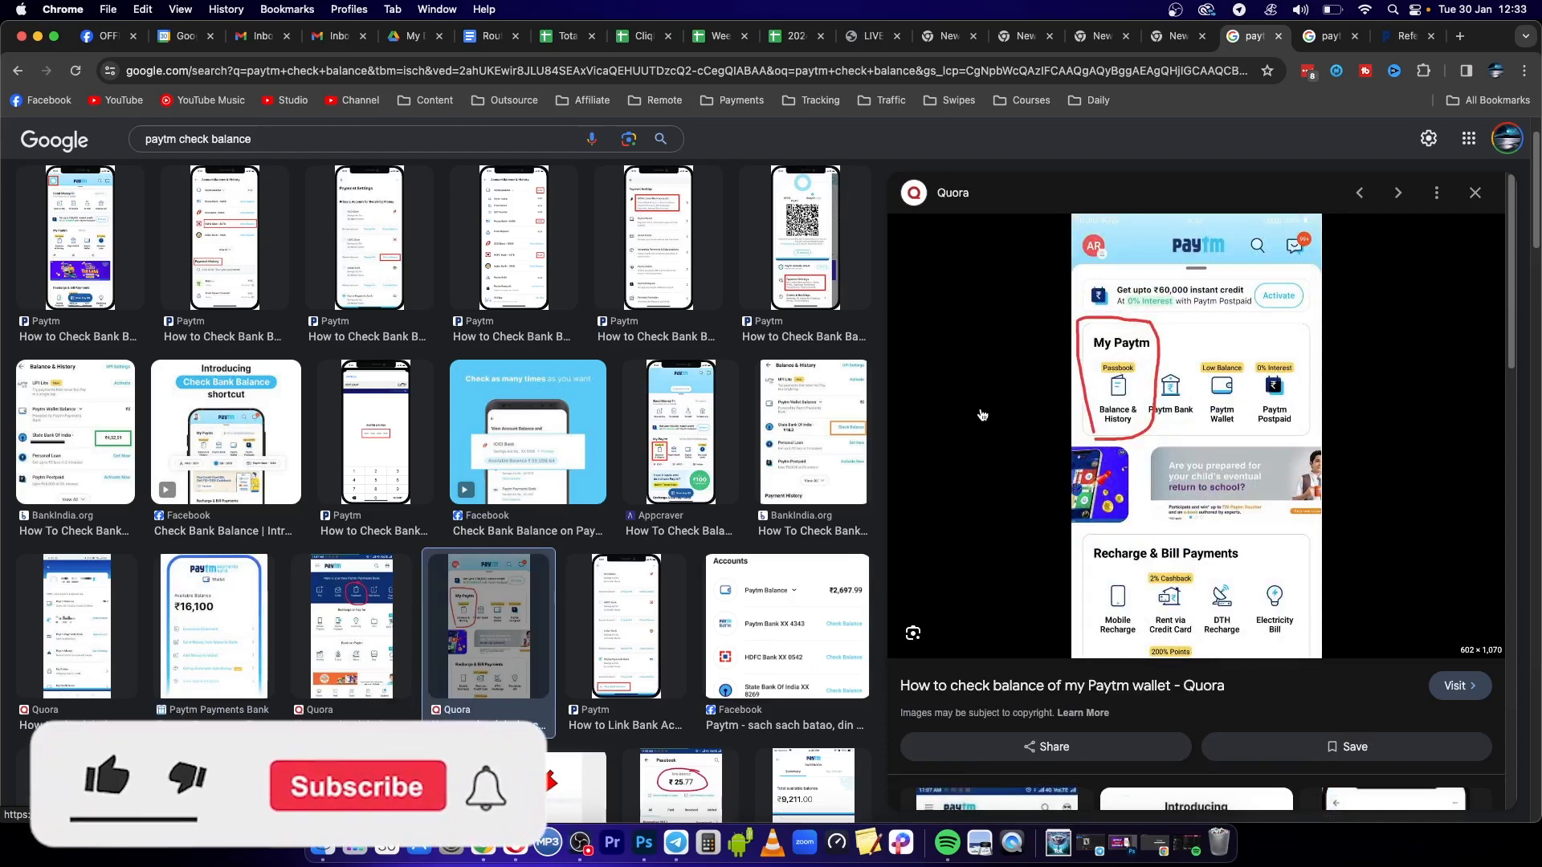